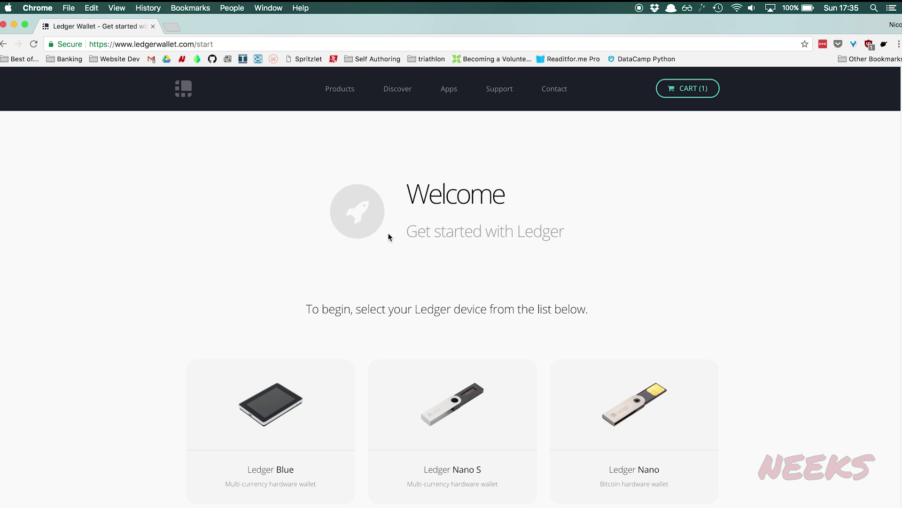
Choose Ledger Nano S, open its Configure my device guide and scroll to the numbered steps
scroll(389, 237, "down", 2)
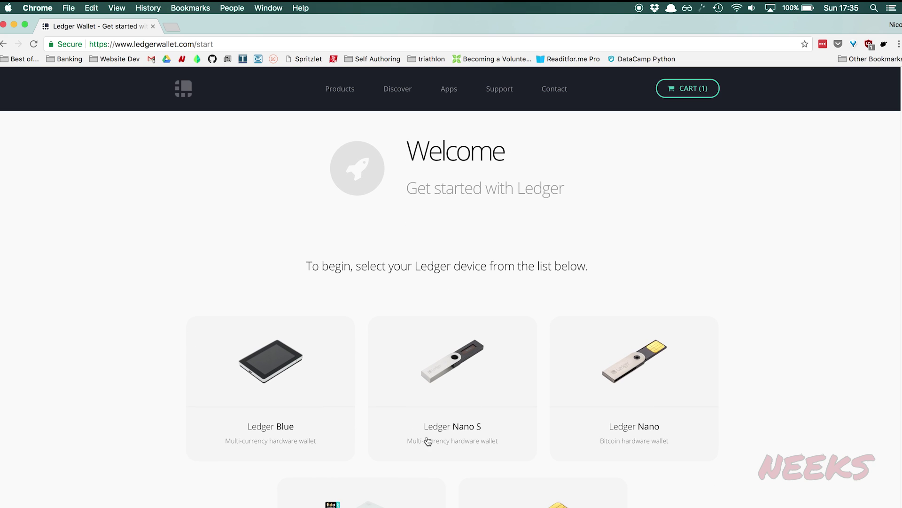
left_click(454, 379)
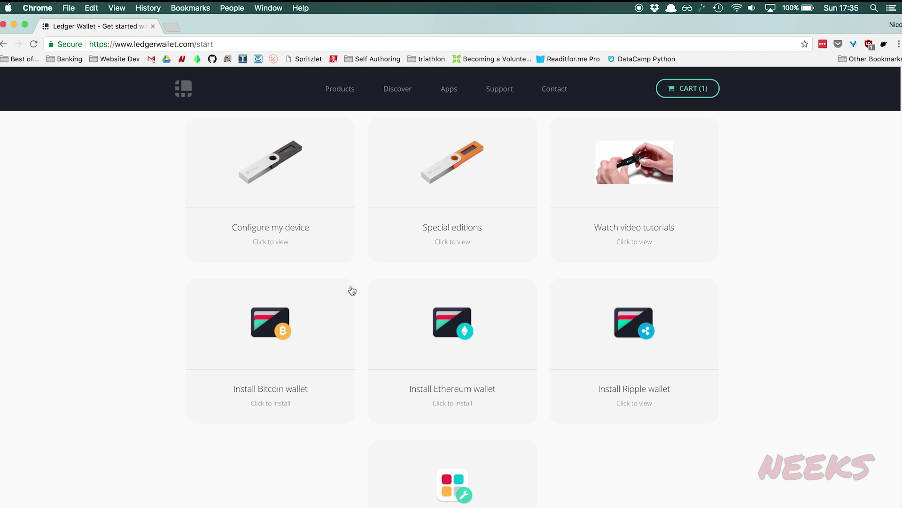
left_click(274, 198)
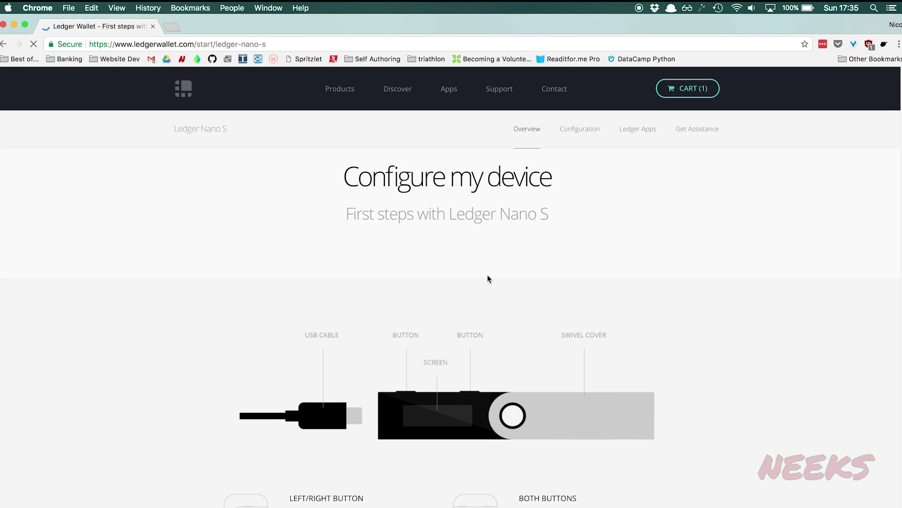
scroll(408, 252, "down", 8)
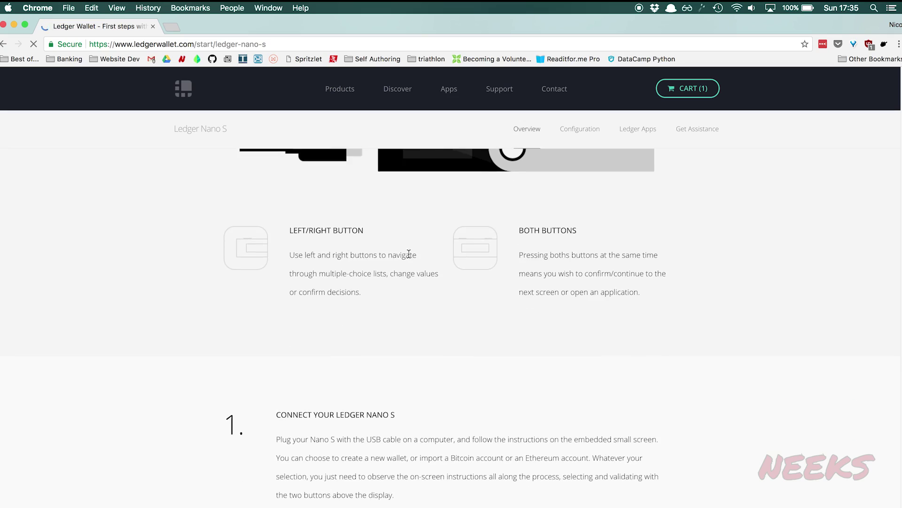
scroll(409, 256, "down", 2)
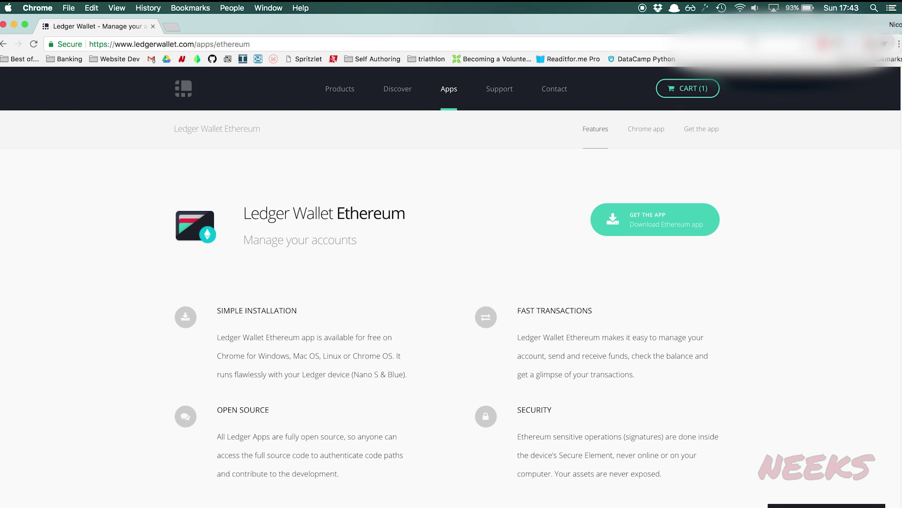
Add Ledger Wallet Ethereum to Chrome from the Web Store and accept its permissions
left_click(660, 228)
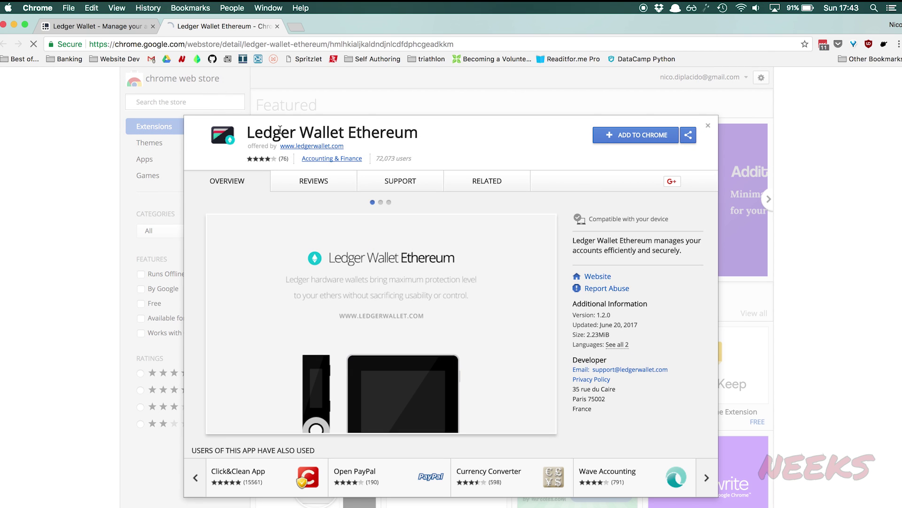
left_click(643, 136)
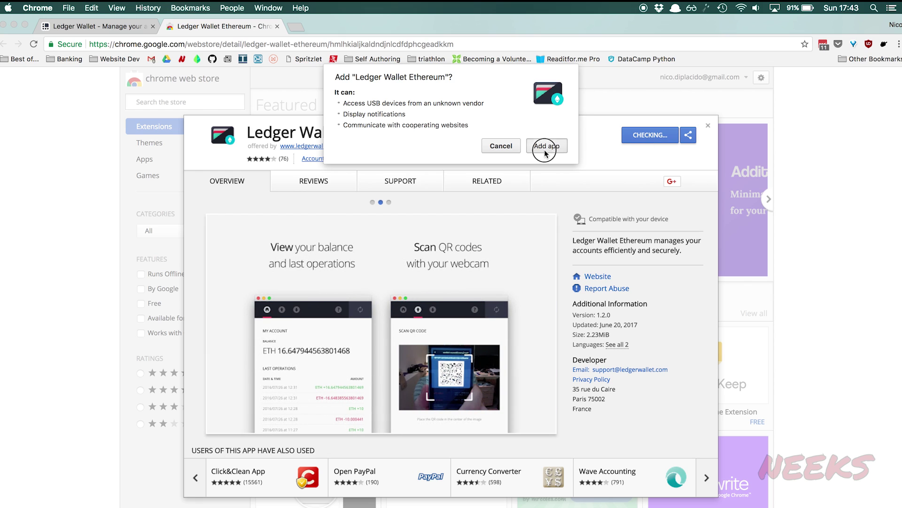
left_click(545, 150)
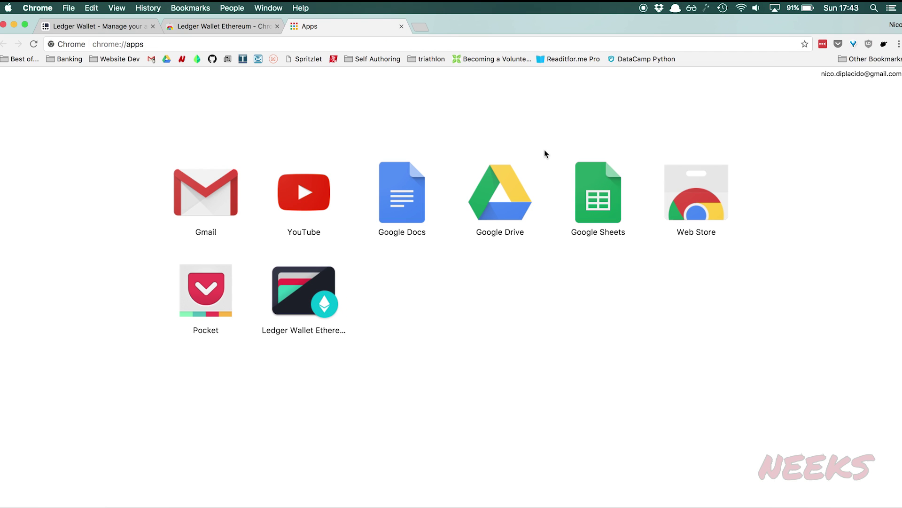
Launch Ledger Wallet Ethereum on the ETH chain and view the Send form in Advanced Mode
left_click(324, 290)
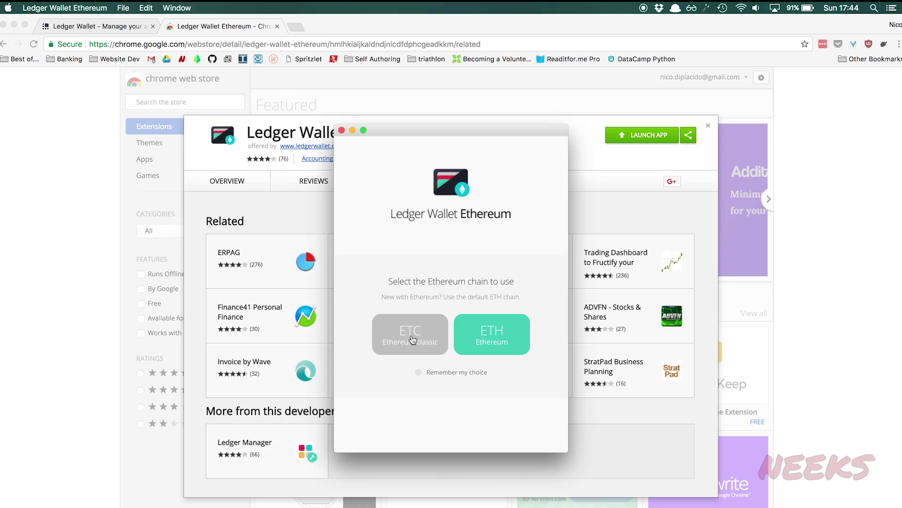
left_click(508, 345)
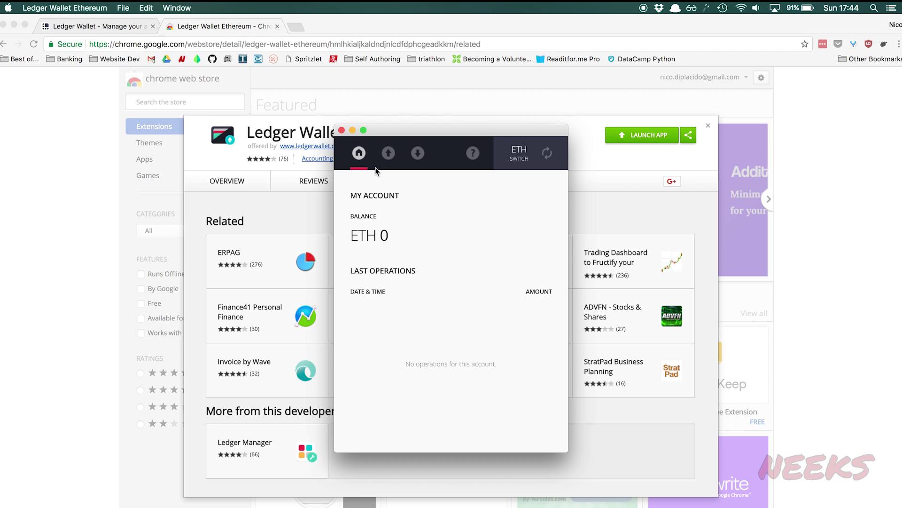
left_click(389, 154)
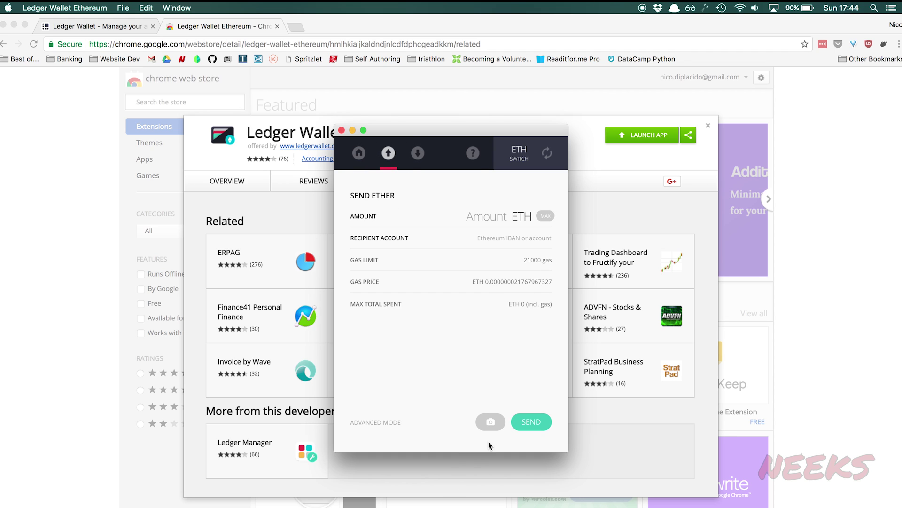
left_click(389, 423)
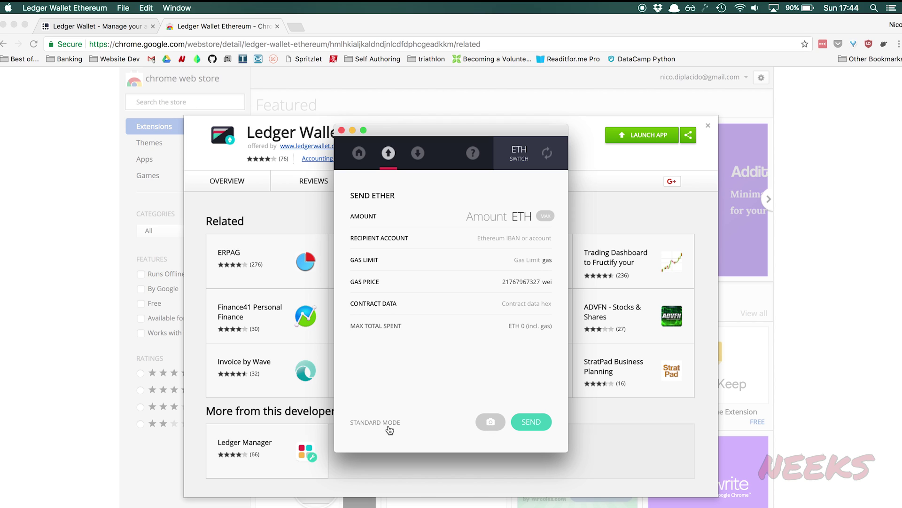
View the receive address in IBAN and hex formats, then the Help page
left_click(419, 157)
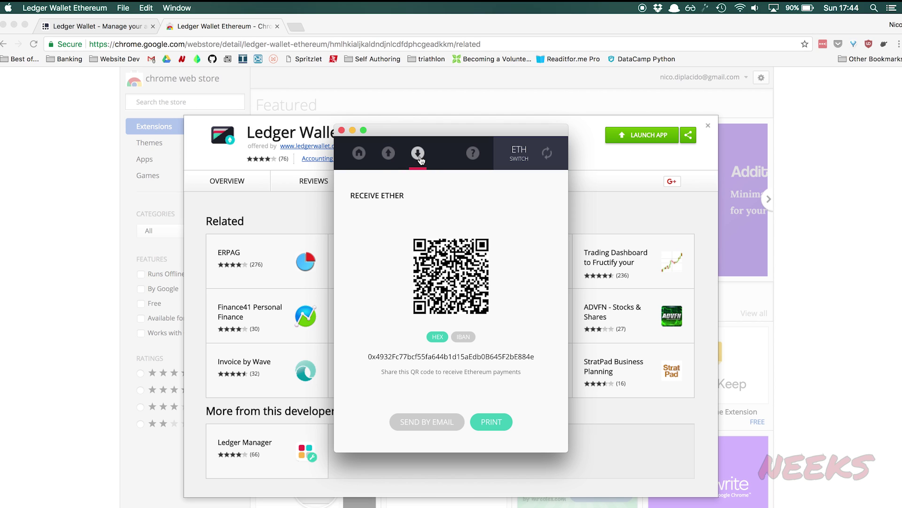
left_click(463, 336)
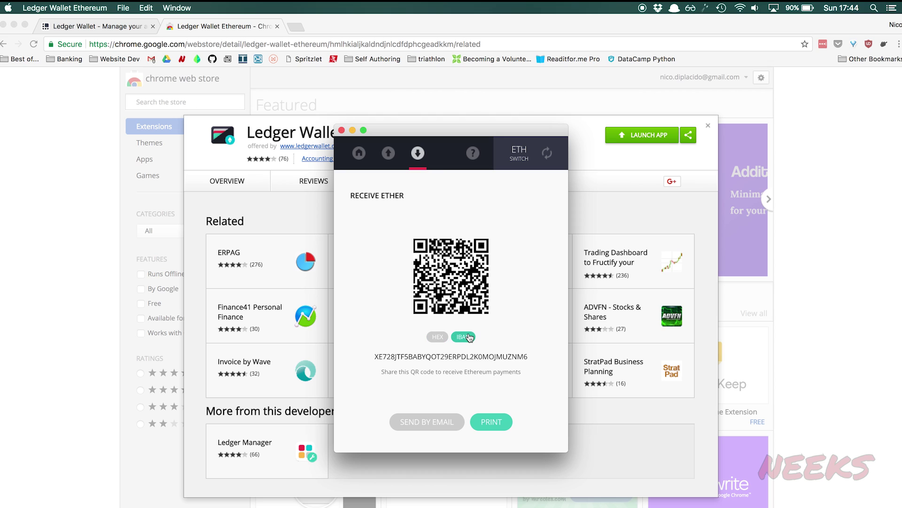
left_click(438, 338)
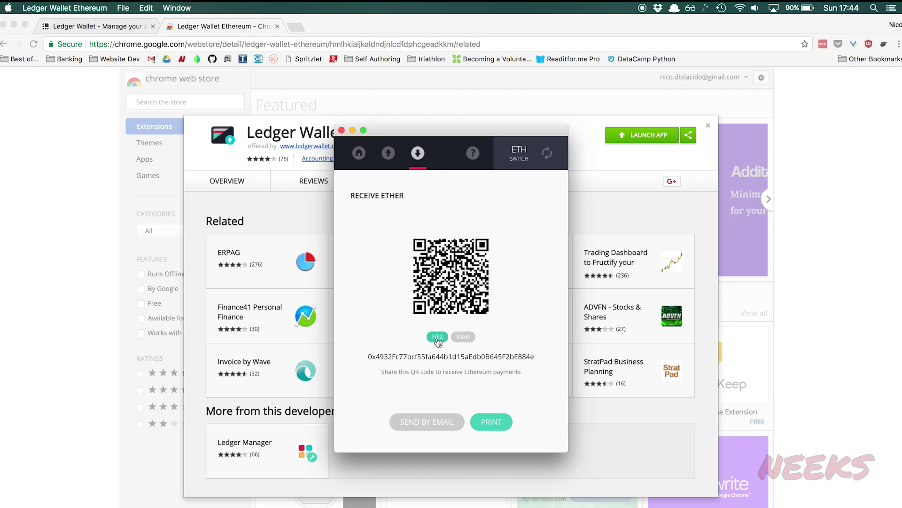
left_click(474, 154)
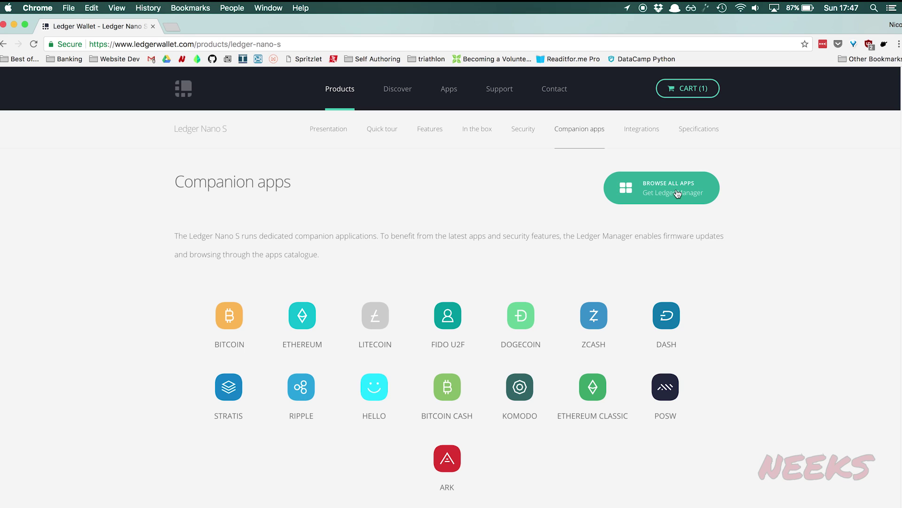
Add Ledger Manager to Chrome from its Chrome Web Store page
left_click(678, 194)
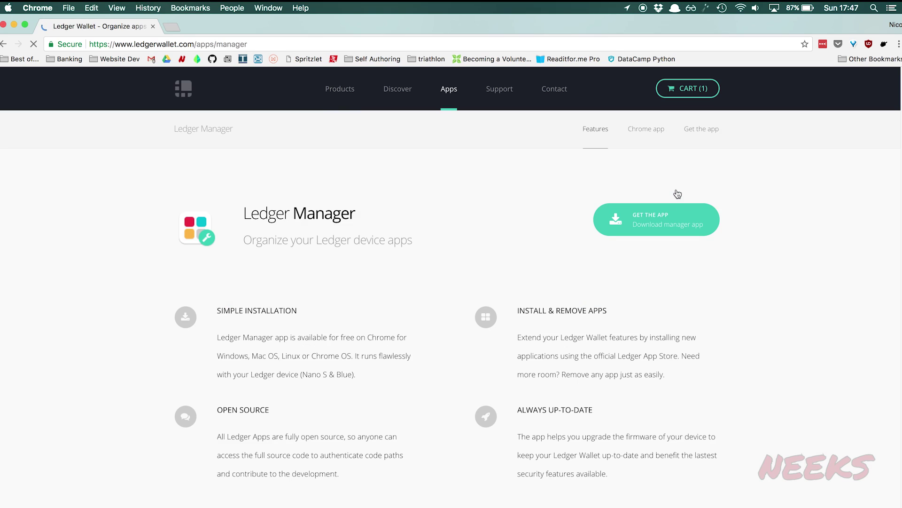
left_click(663, 214)
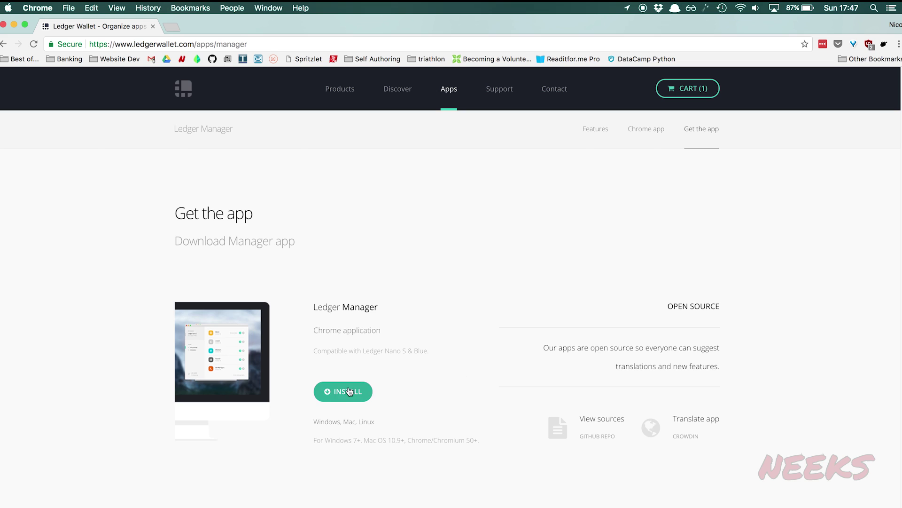
left_click(342, 391)
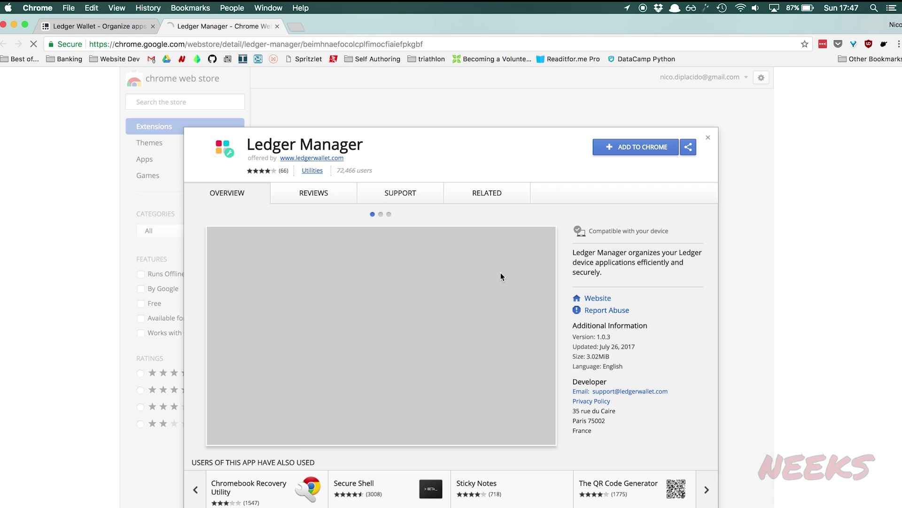
left_click(642, 148)
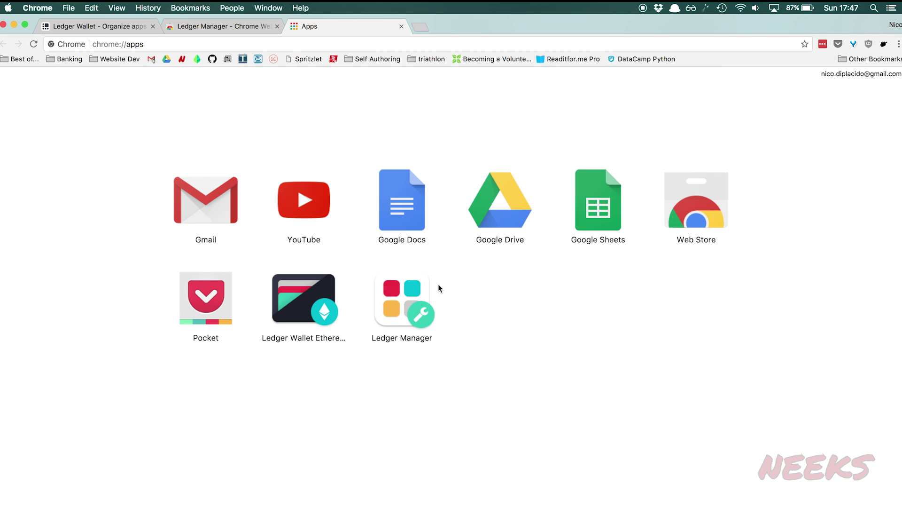
Launch Ledger Manager and scroll through the Nano S installable apps list
left_click(414, 303)
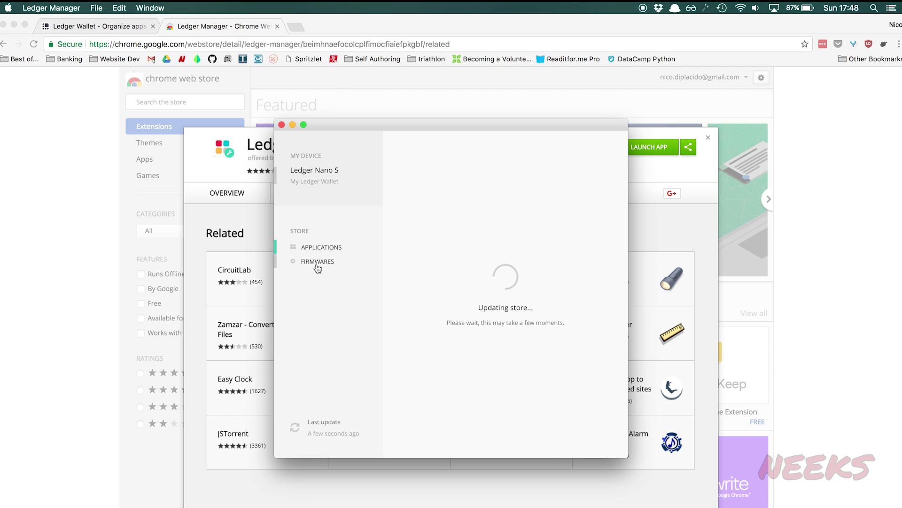
scroll(523, 250, "down", 8)
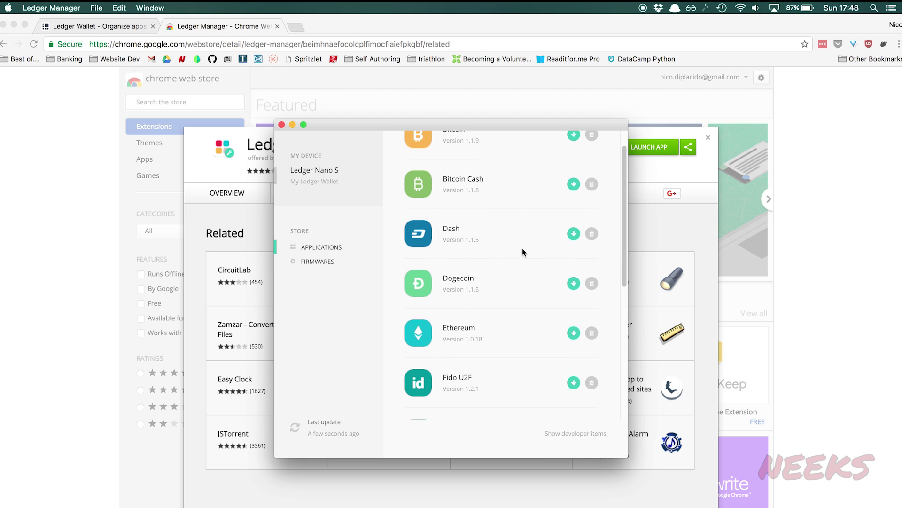
scroll(522, 250, "down", 8)
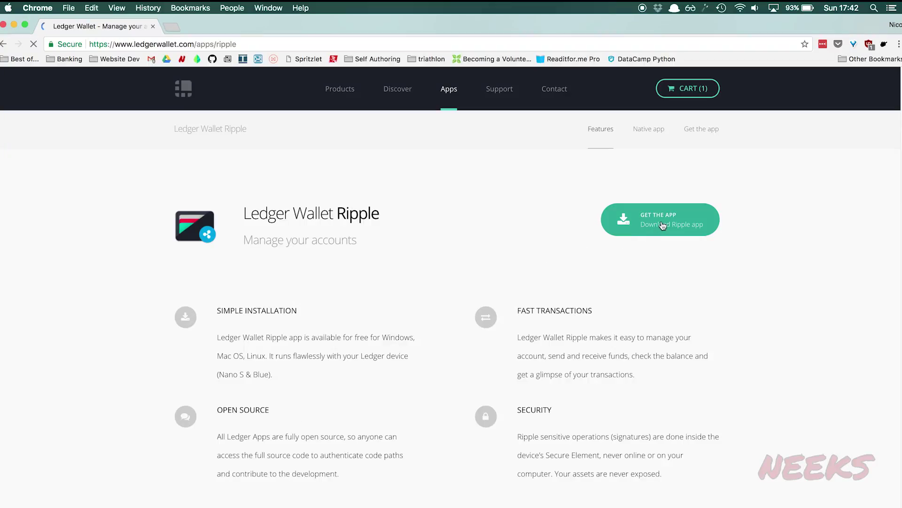
Run the Ledger Wallet Ripple installer with the admin password, then move the package to Trash
left_click(661, 224)
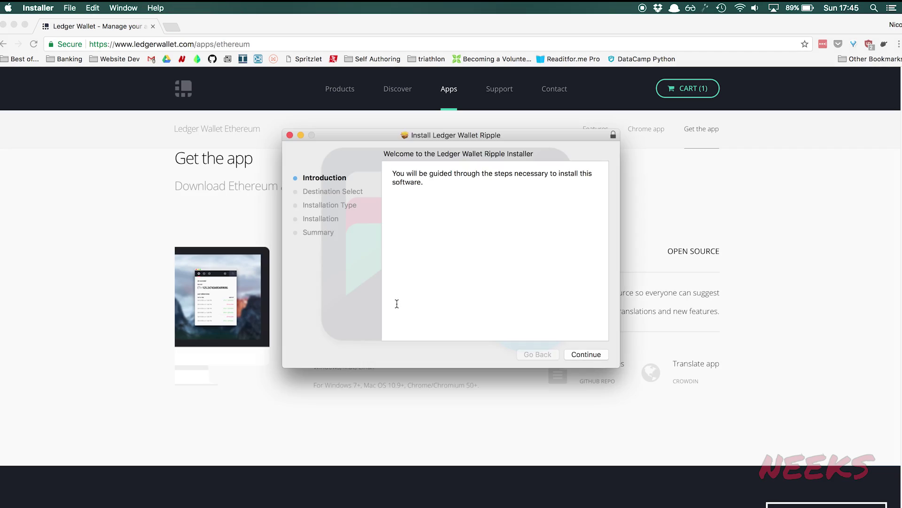
left_click(594, 356)
left_click(593, 356)
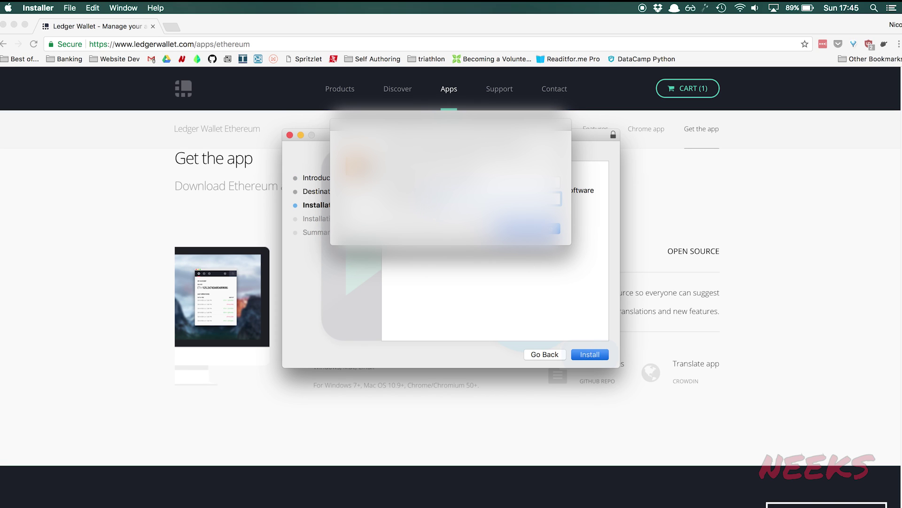
key("Return")
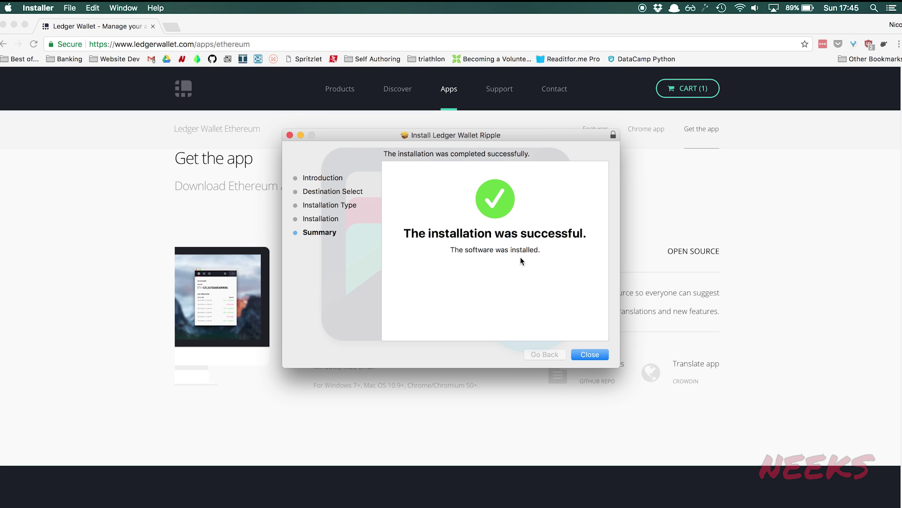
left_click(605, 352)
left_click(519, 200)
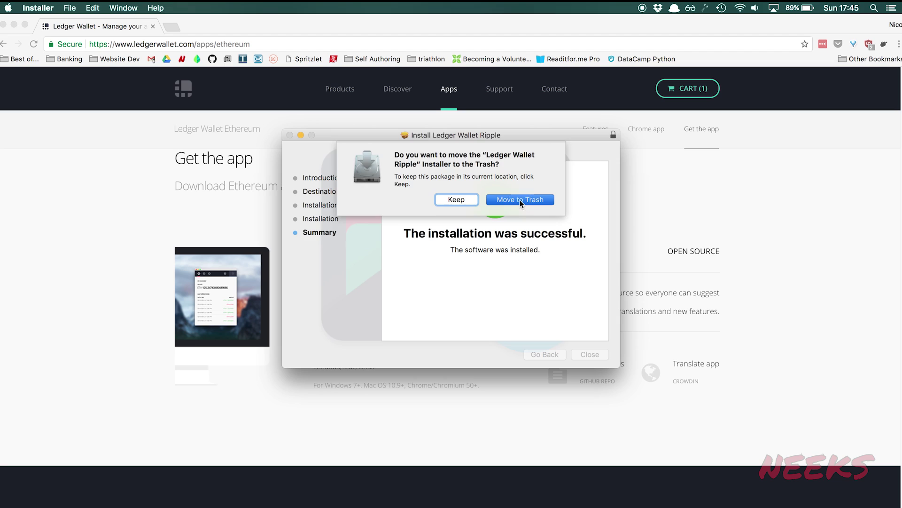
Launch Ledger Wallet Ripple by searching 'ripple' in Alfred and raise its window slightly
key("alt+space")
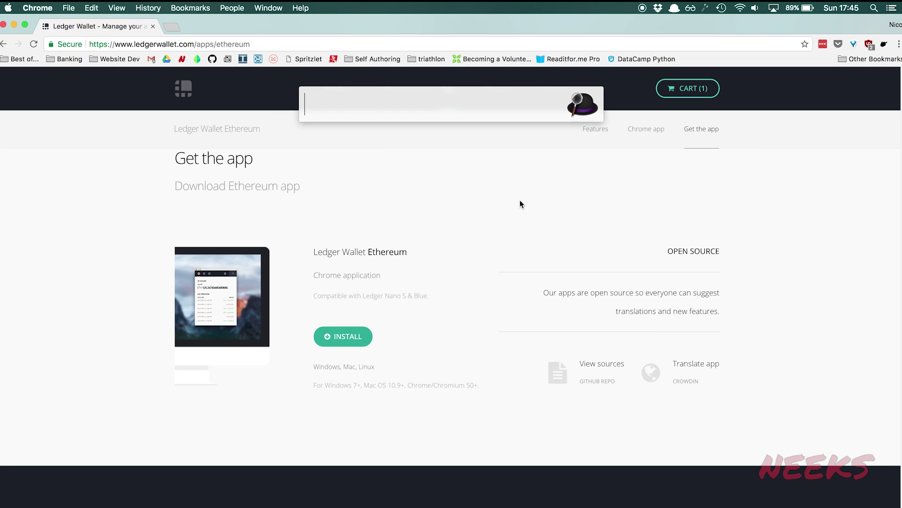
type("ripple")
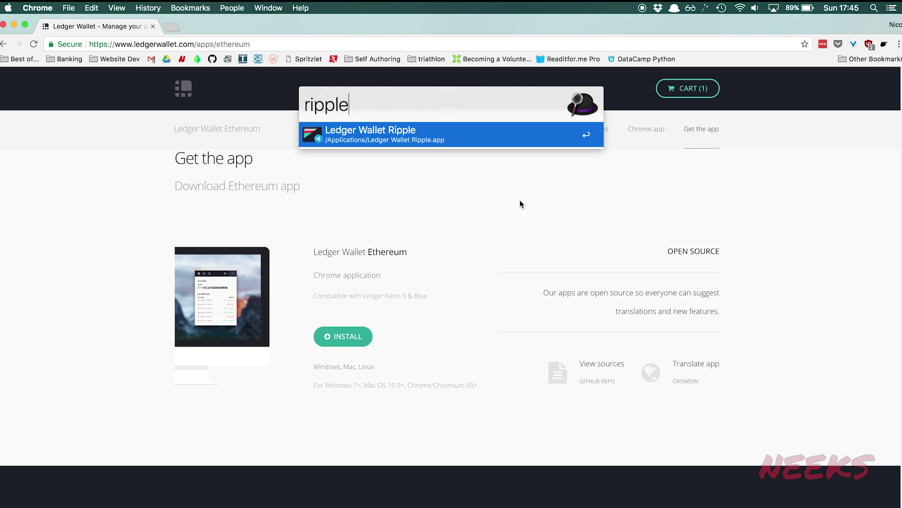
key("Return")
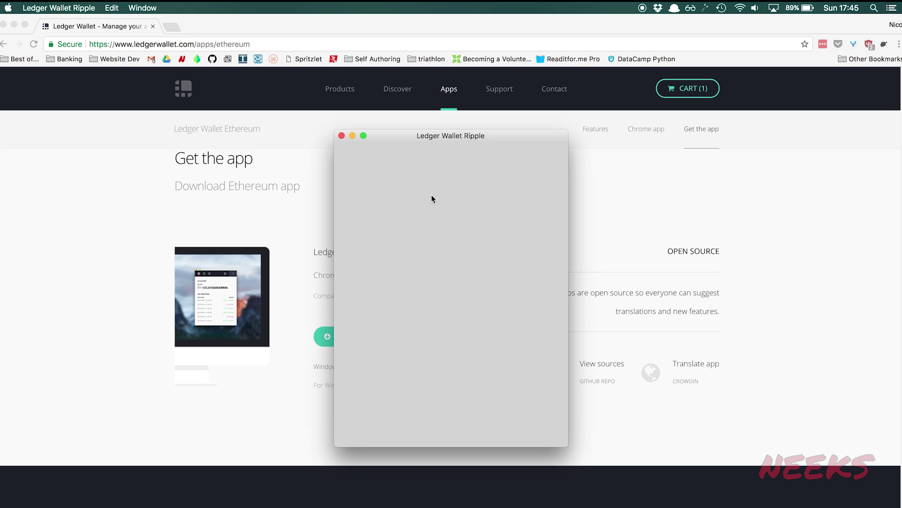
left_click_drag(446, 136, 447, 129)
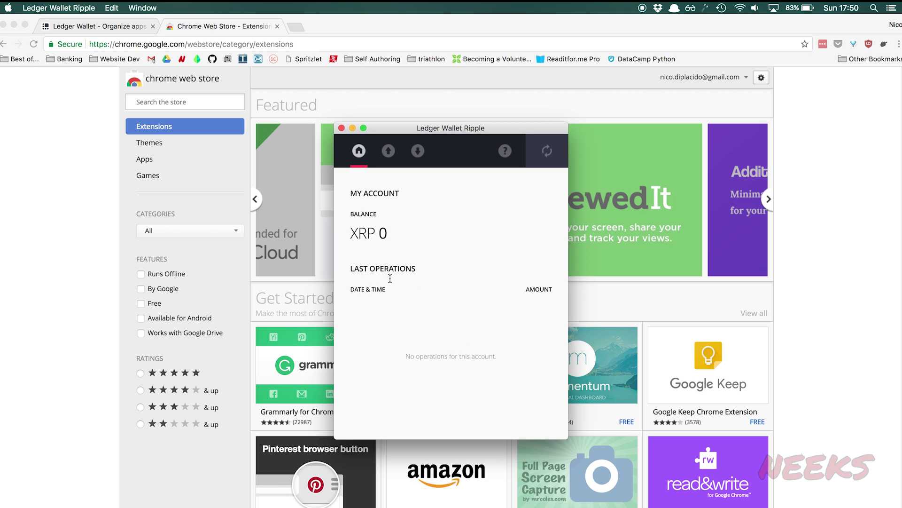
Visit the Send, Receive and Help views, then return to the XRP account overview
left_click(395, 155)
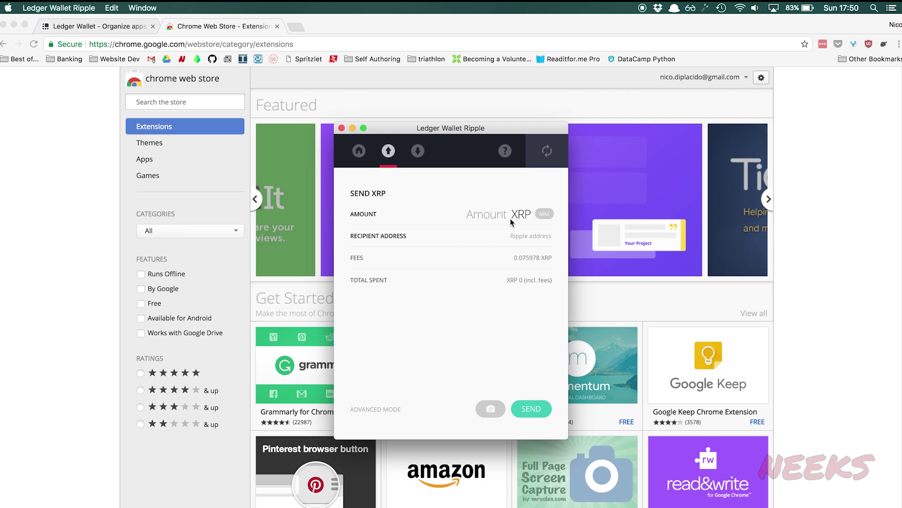
left_click(530, 237)
left_click(418, 150)
left_click(505, 151)
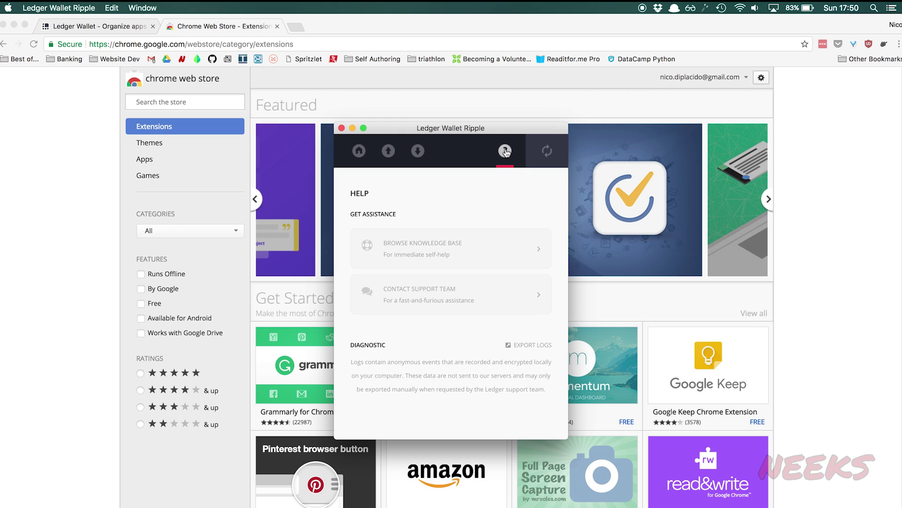
left_click(358, 151)
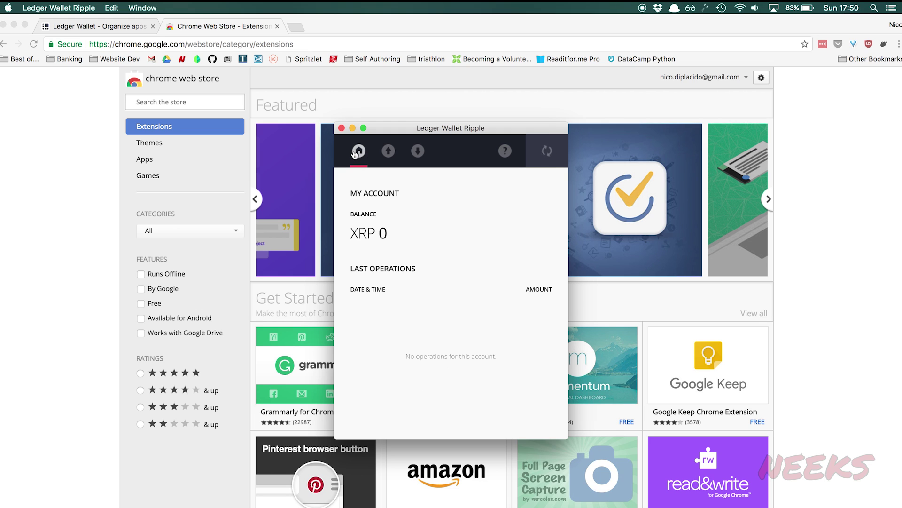